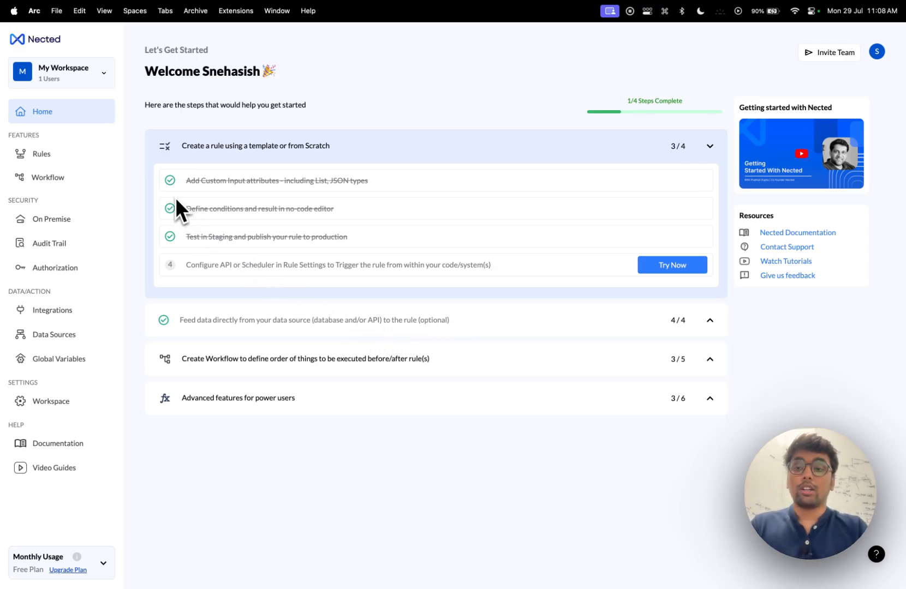
Step: Open the workspace's list of rules
click(55, 155)
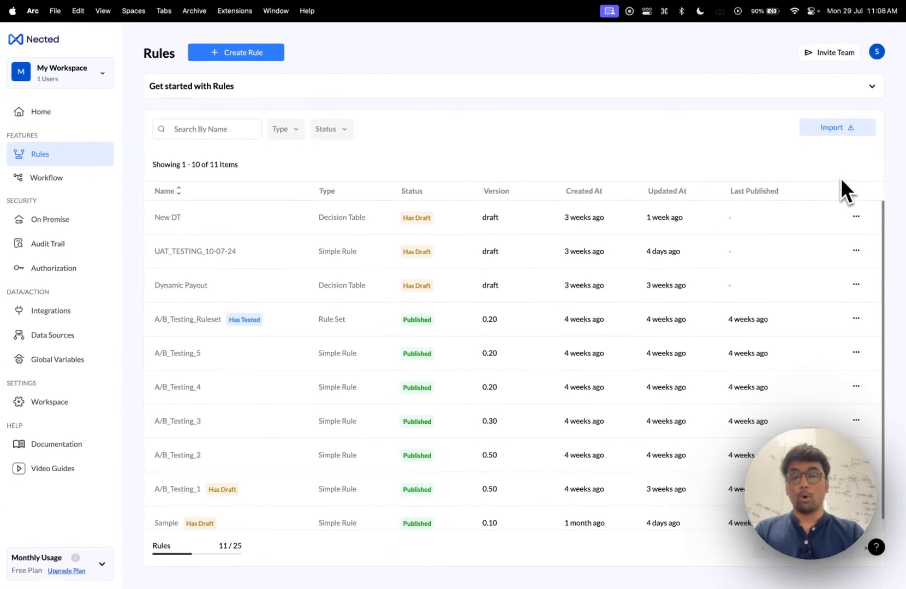
click(828, 129)
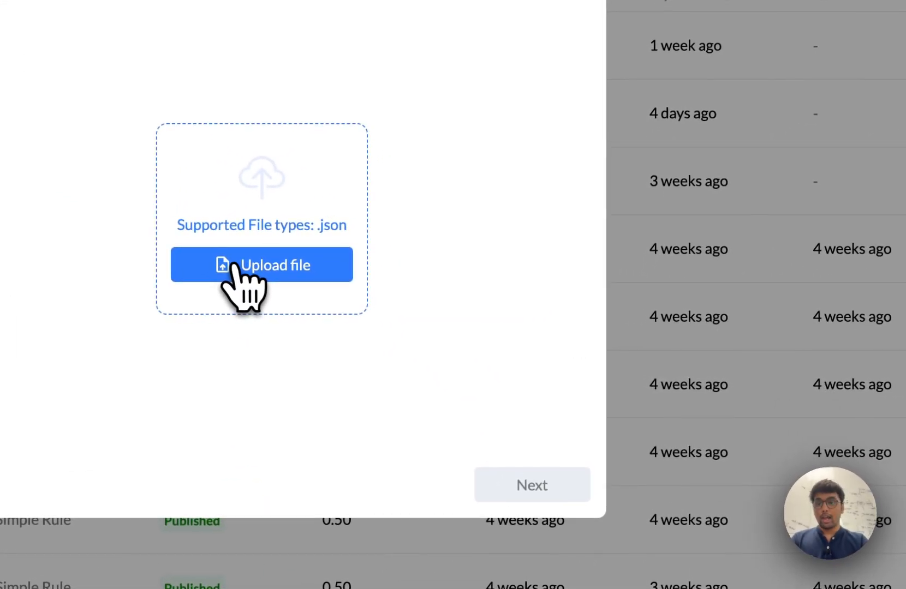
click(235, 264)
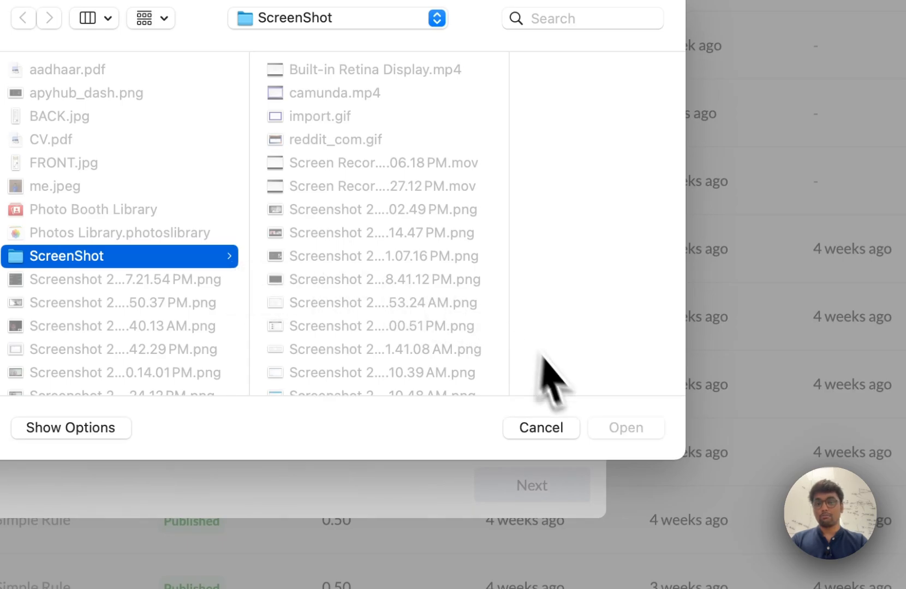
click(540, 428)
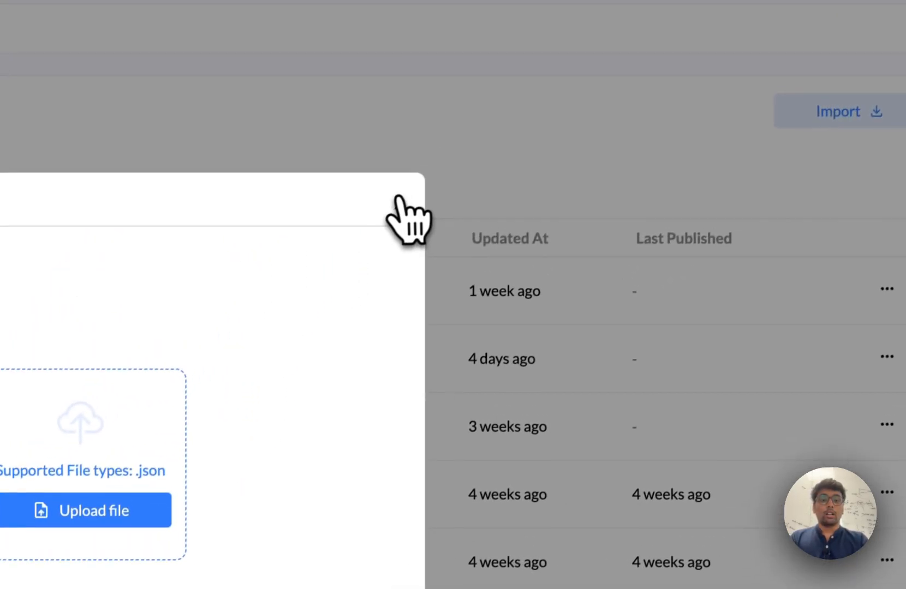
click(445, 140)
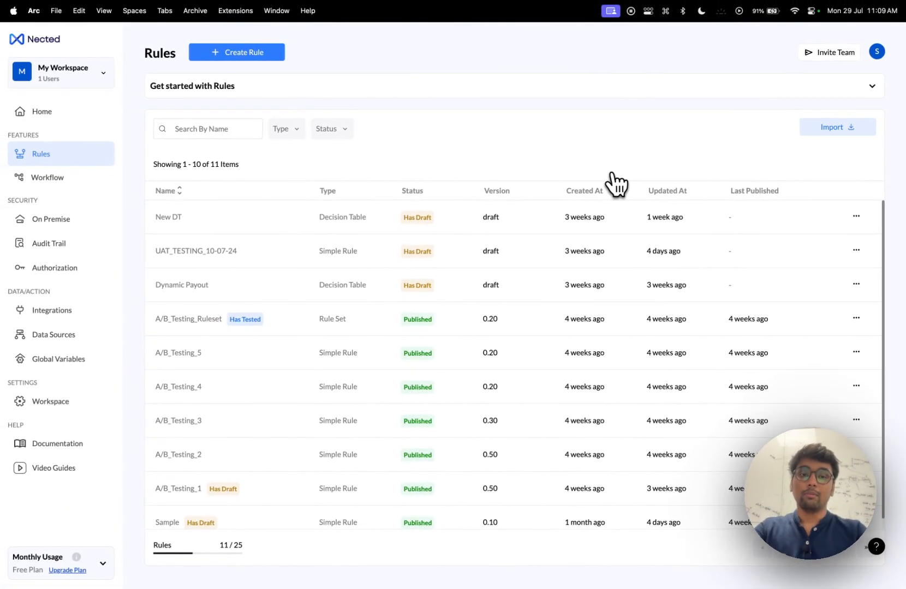
Step: Open the New DT decision table and export it as a JSON file
click(319, 226)
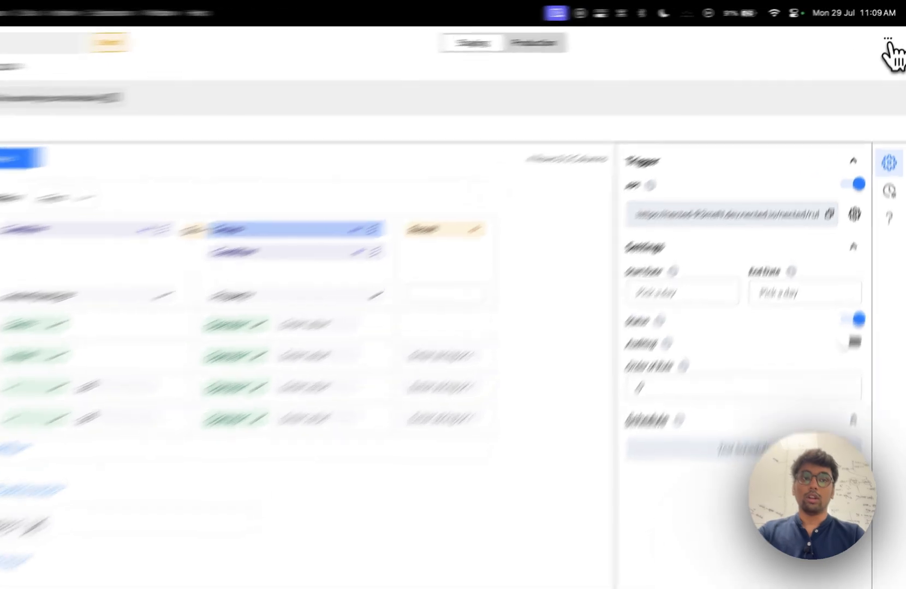
click(890, 34)
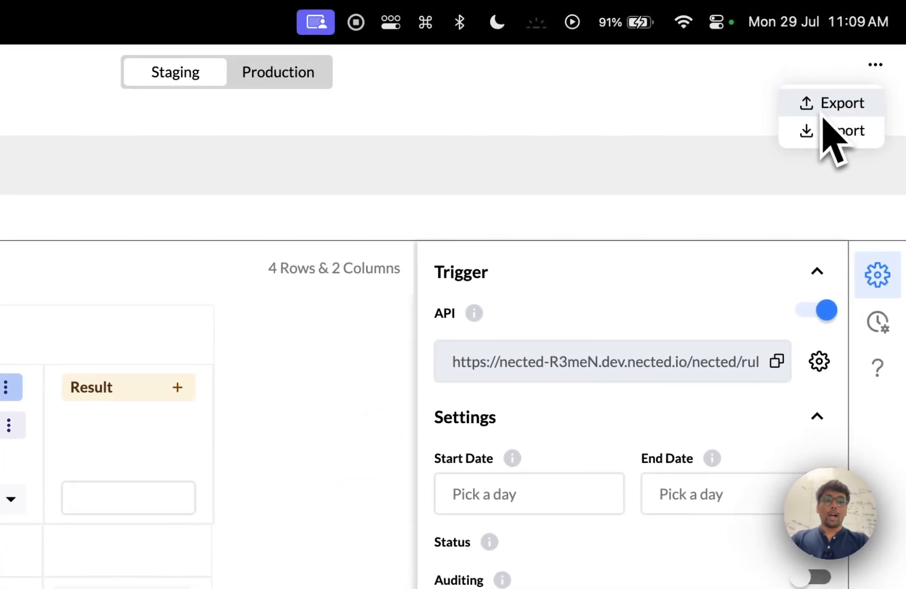
click(822, 113)
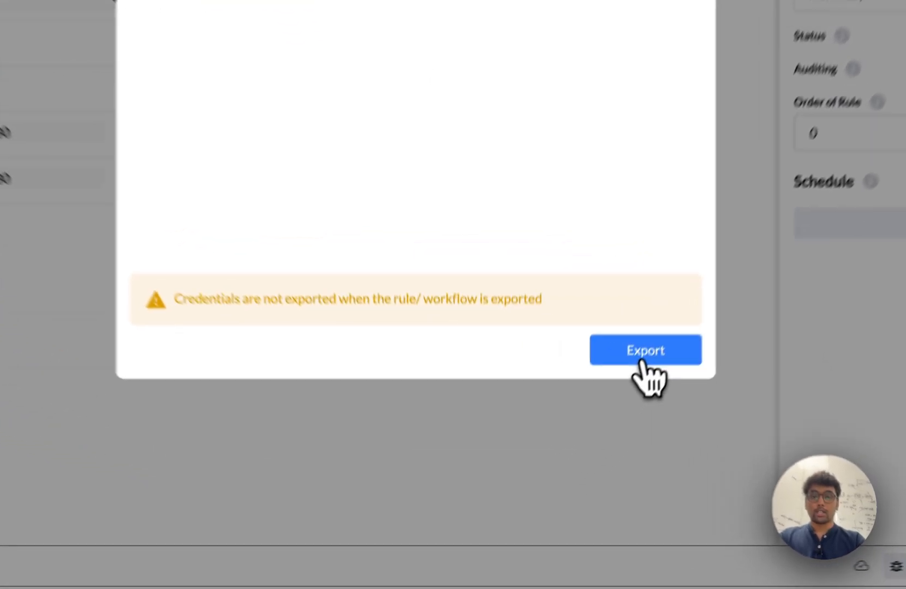
click(645, 352)
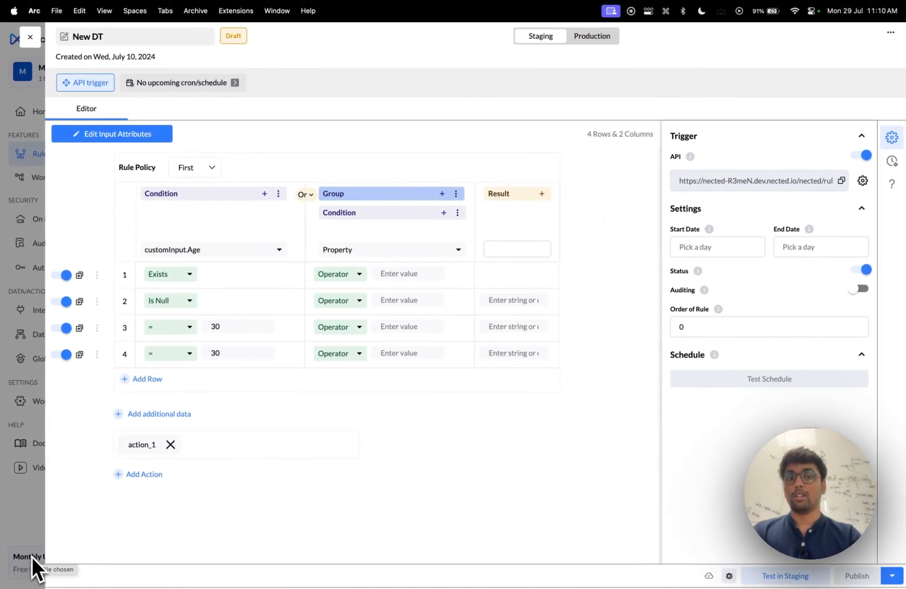
Step: Switch to Finder and move the exported New DT JSON file from Downloads into the import/export folder
key(ctrl+Left)
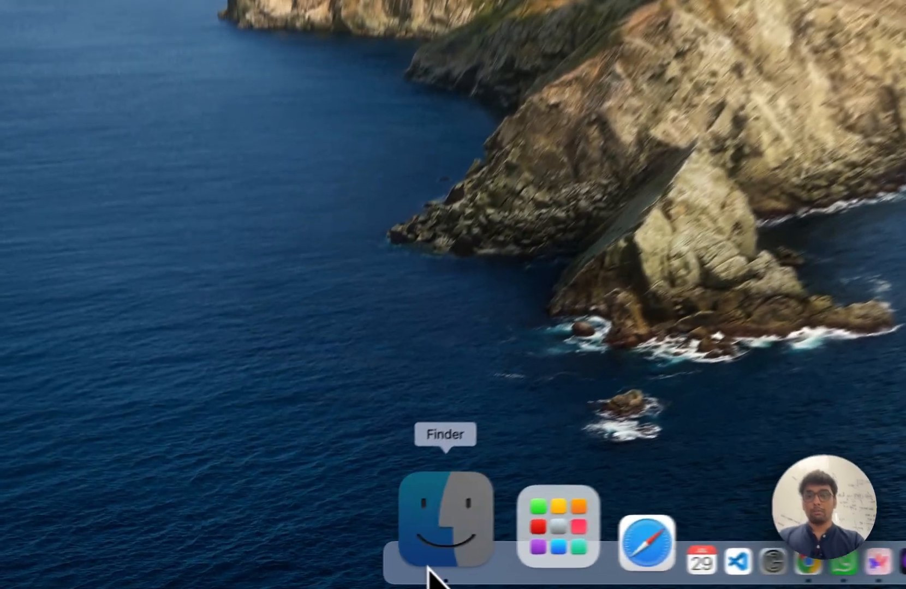
click(333, 571)
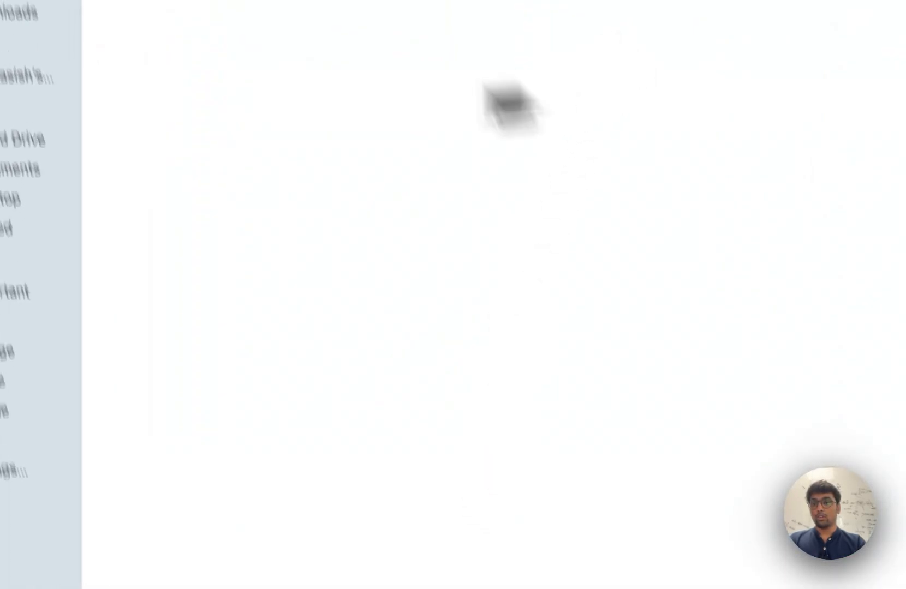
click(11, 12)
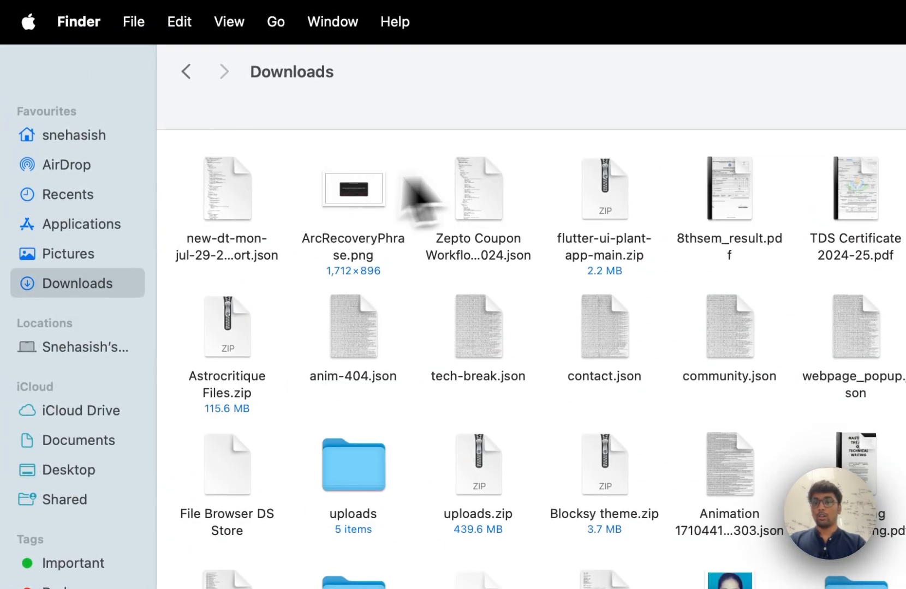
click(242, 186)
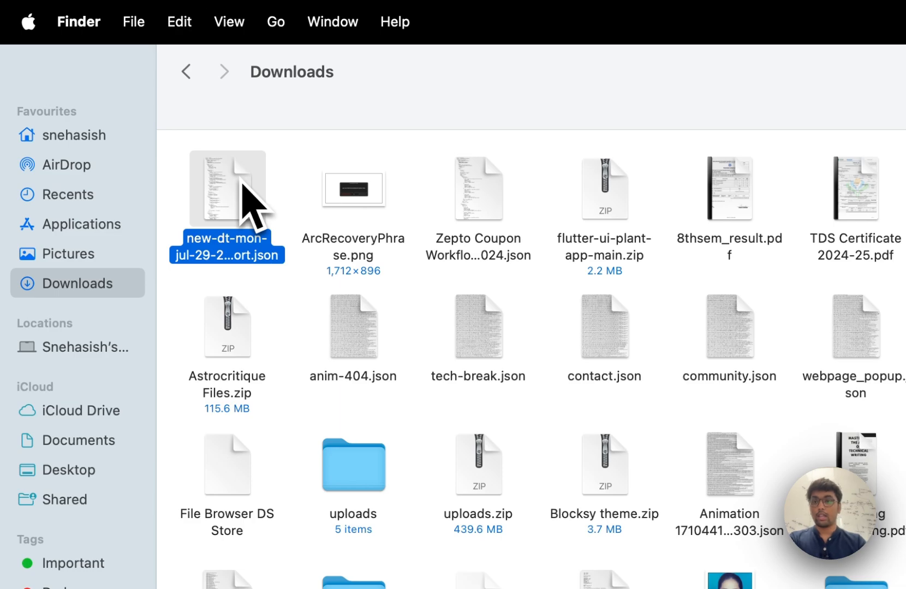
drag(242, 186, 552, 354)
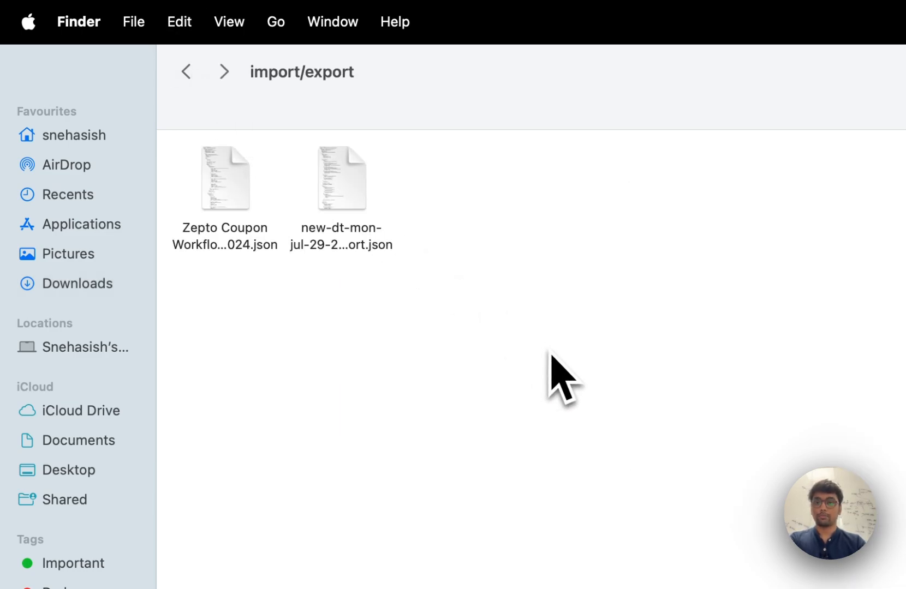
Step: Preview the contents of new-dt-mon-jul-29-2024-export.json in the import/export folder
click(370, 208)
key(space)
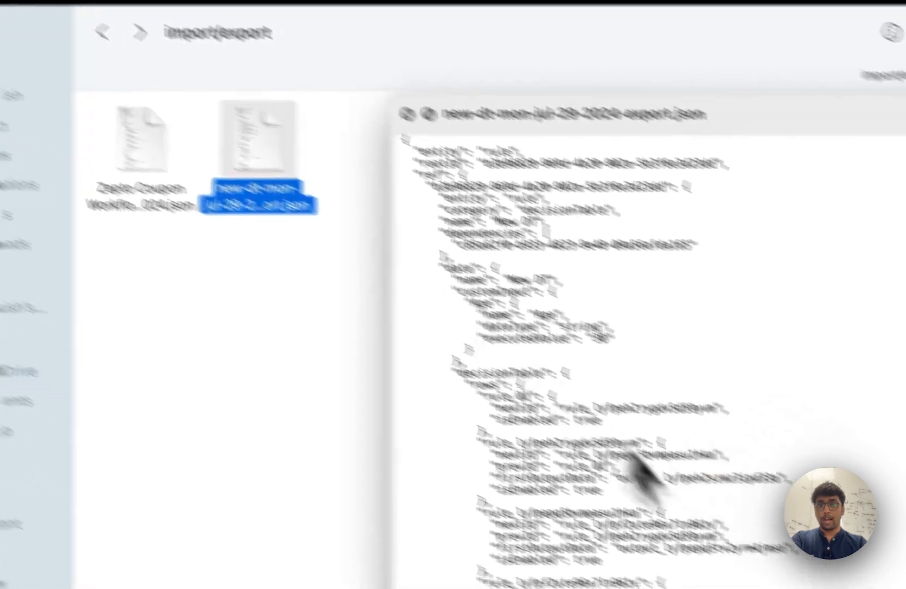
scroll(644, 491, down, 15)
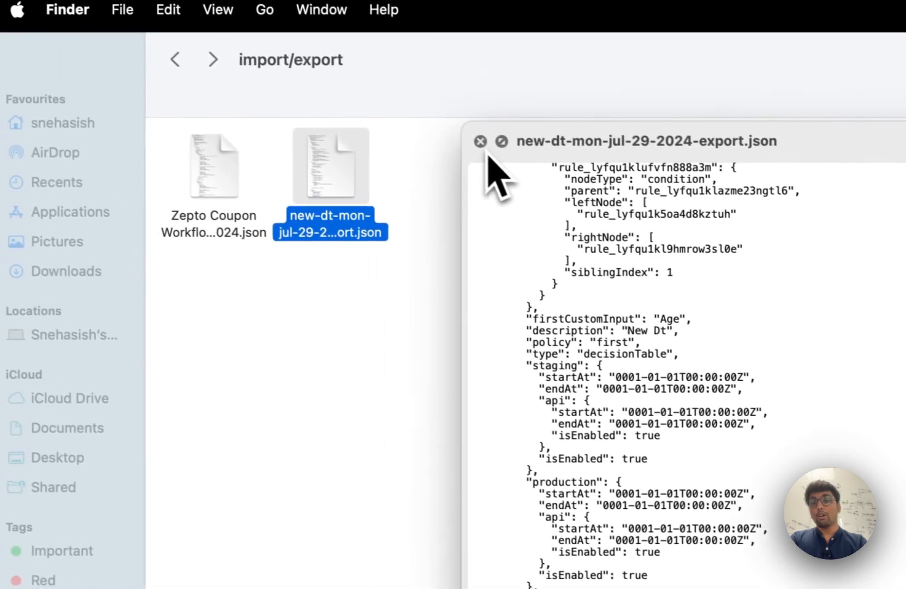
click(279, 53)
Step: Return to Nected in Arc, close the New DT rule and upload new-dt-mon-jul-29-2024-export.json from the import/export folder for rule import
key(ctrl+Right)
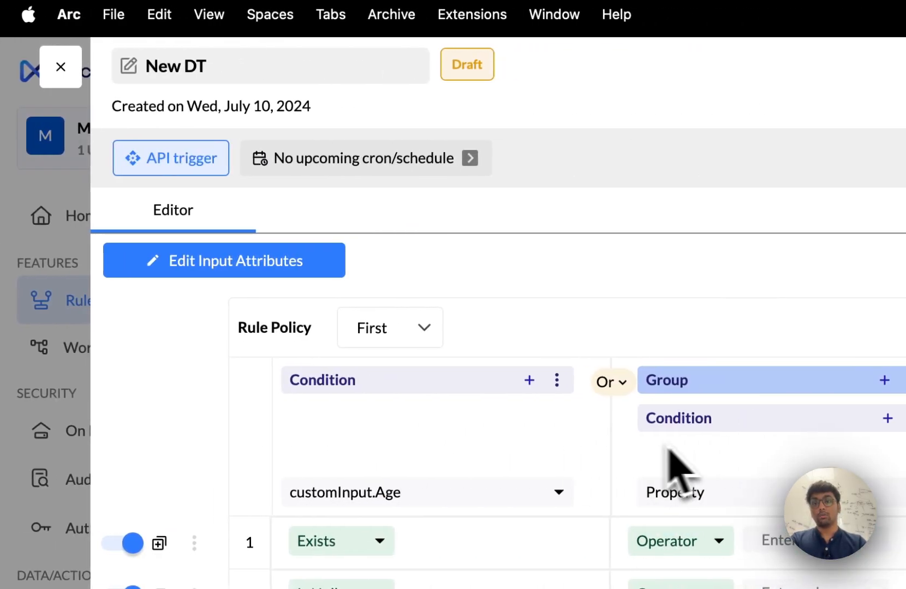
click(61, 71)
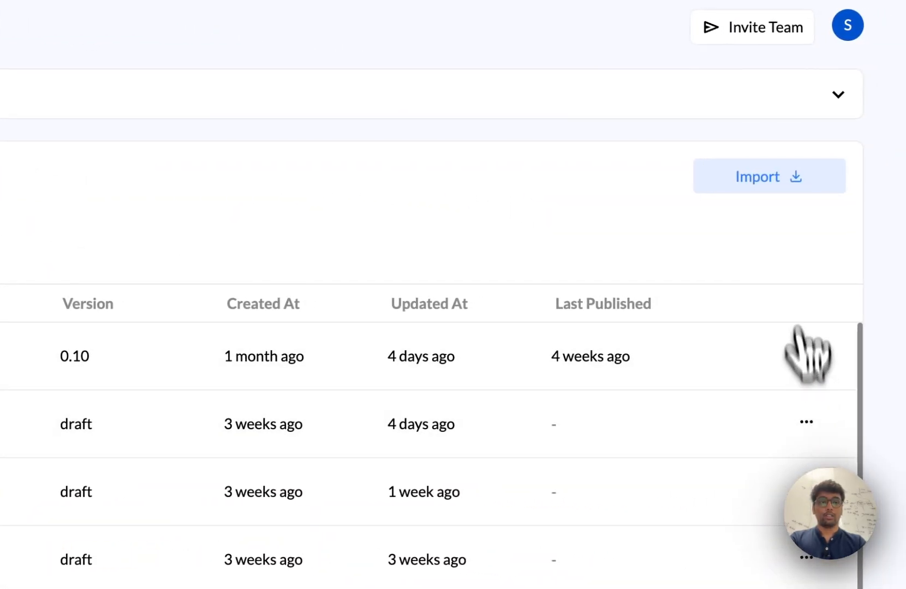
click(799, 160)
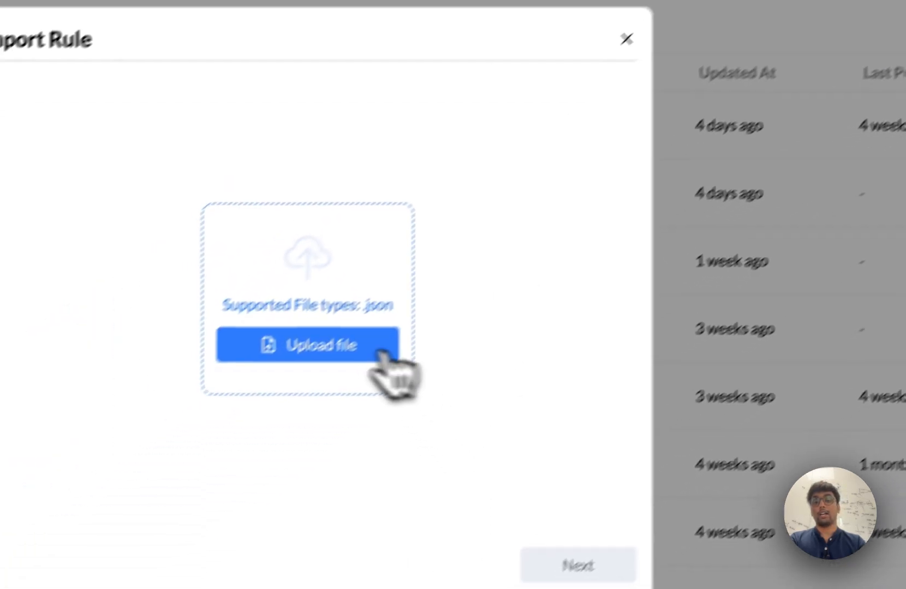
click(330, 348)
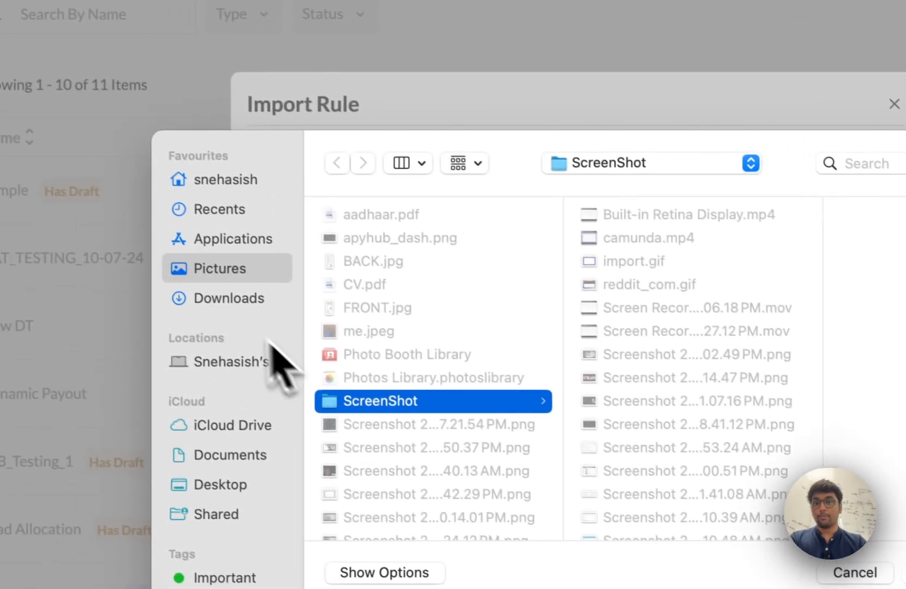
click(232, 191)
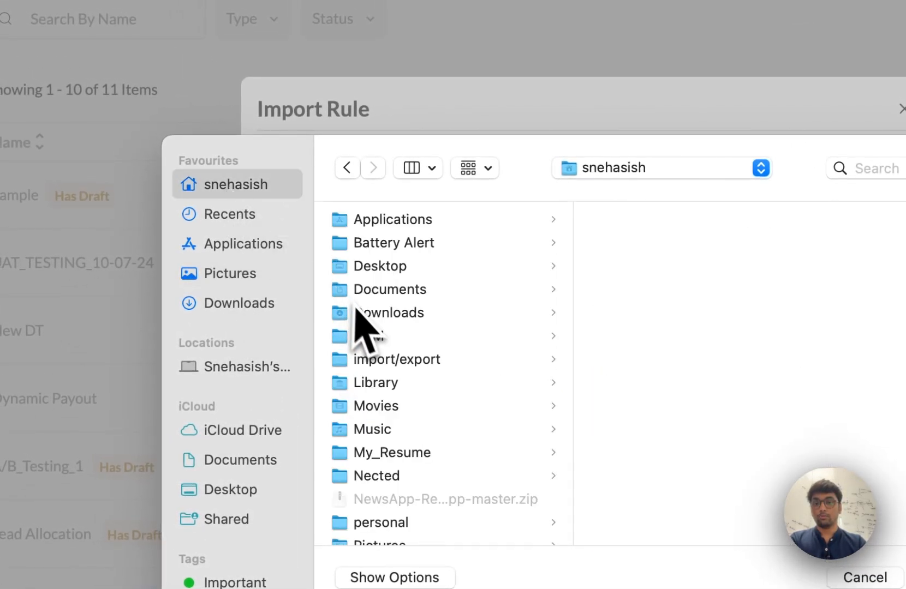
scroll(360, 323, down, 3)
click(380, 255)
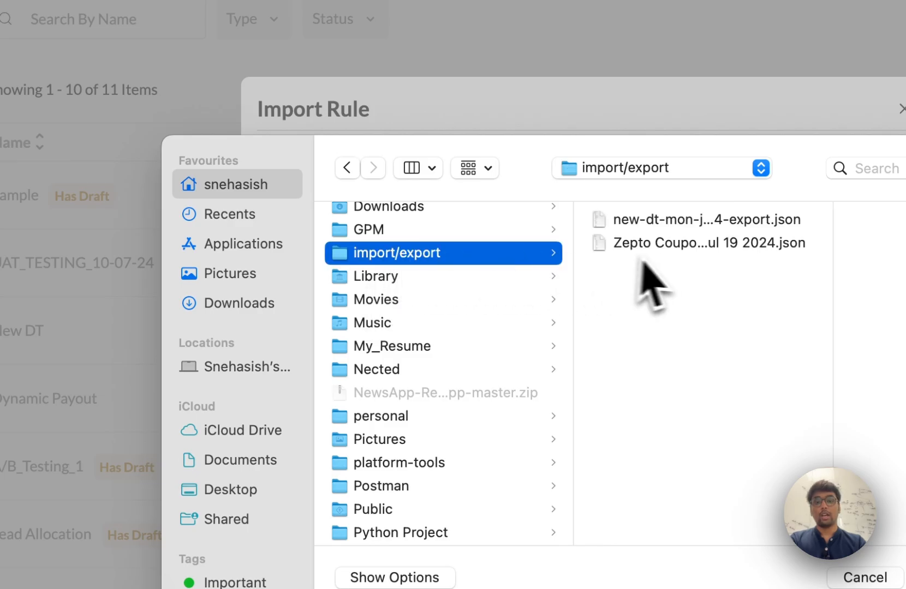
click(648, 221)
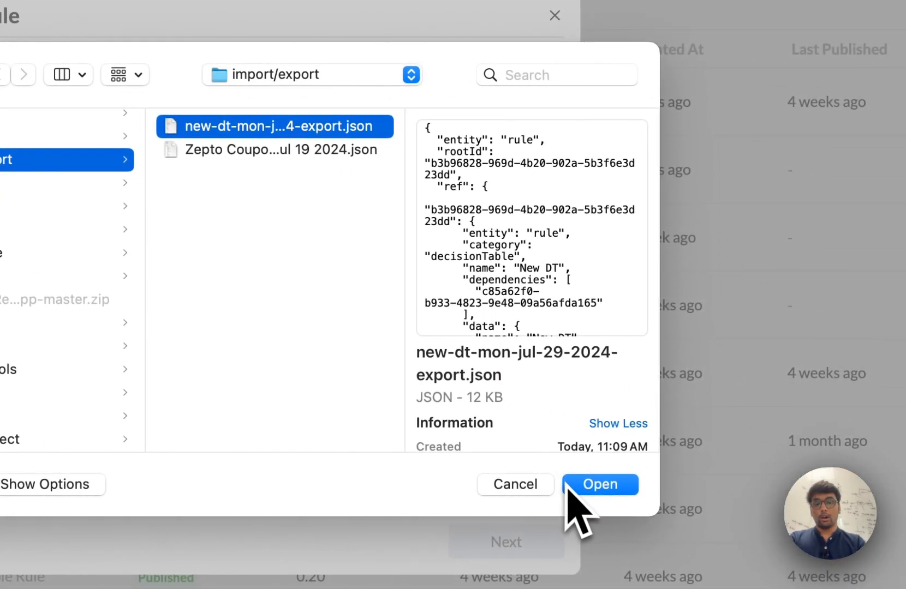
click(568, 491)
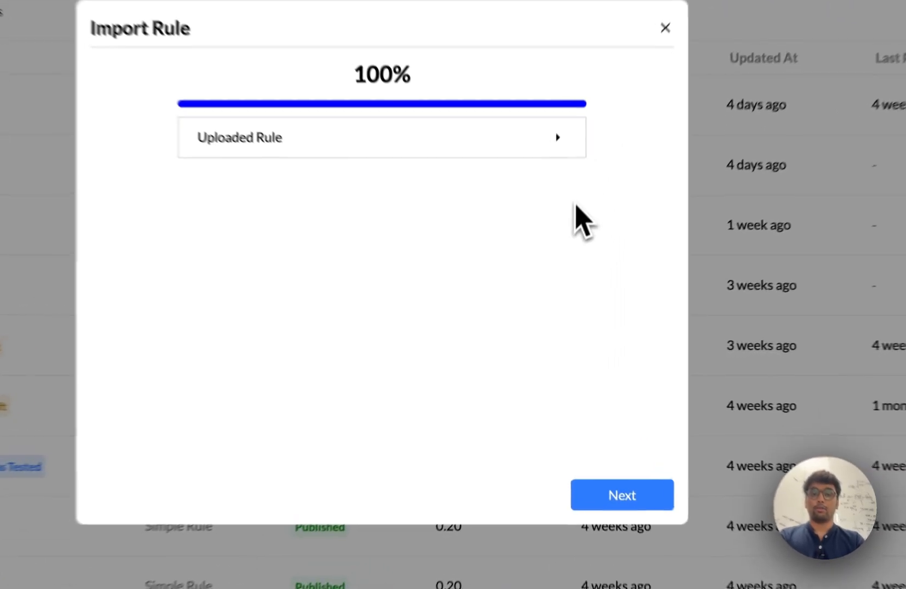
Step: Import the uploaded rule with New DT set to Replace and the Orcale data source set to Use Existing
click(568, 107)
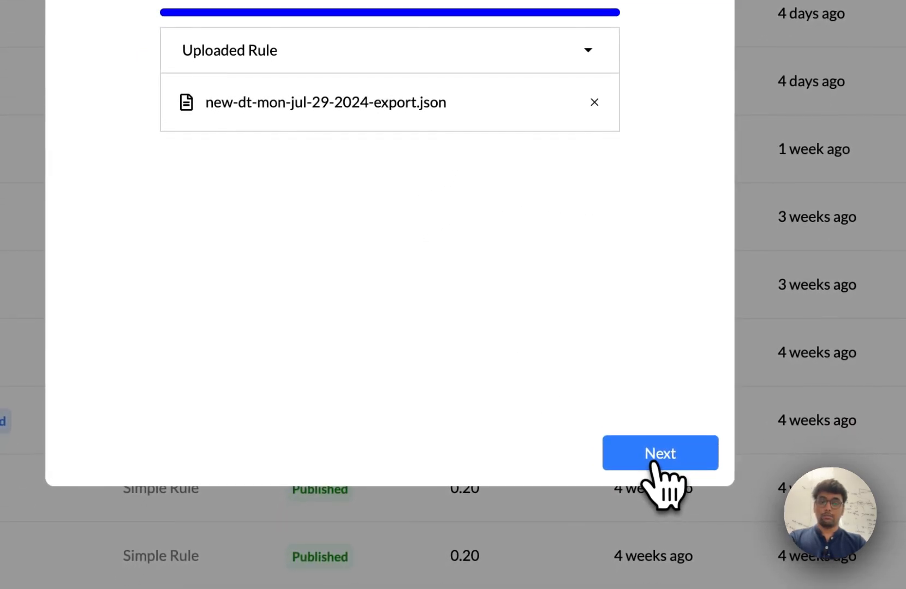
click(661, 461)
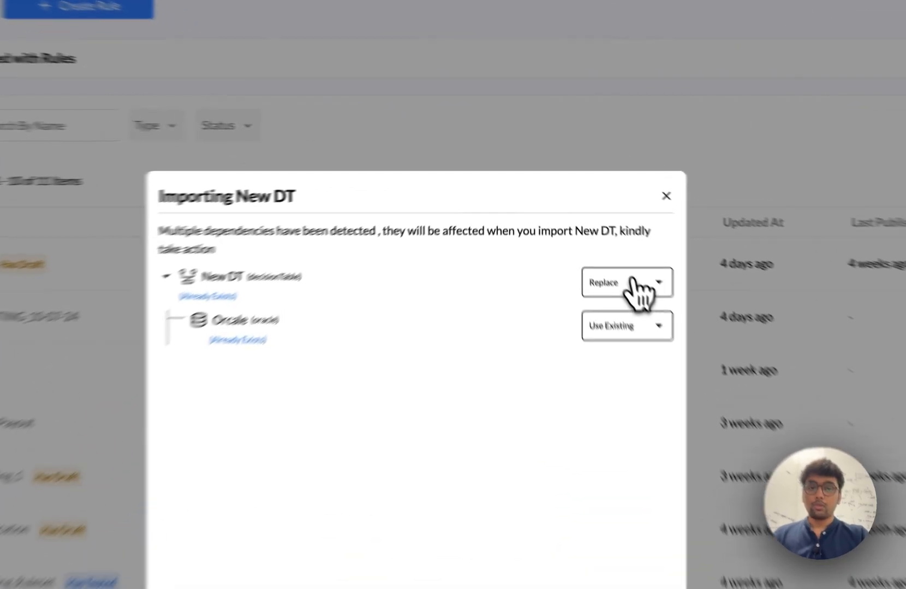
click(592, 229)
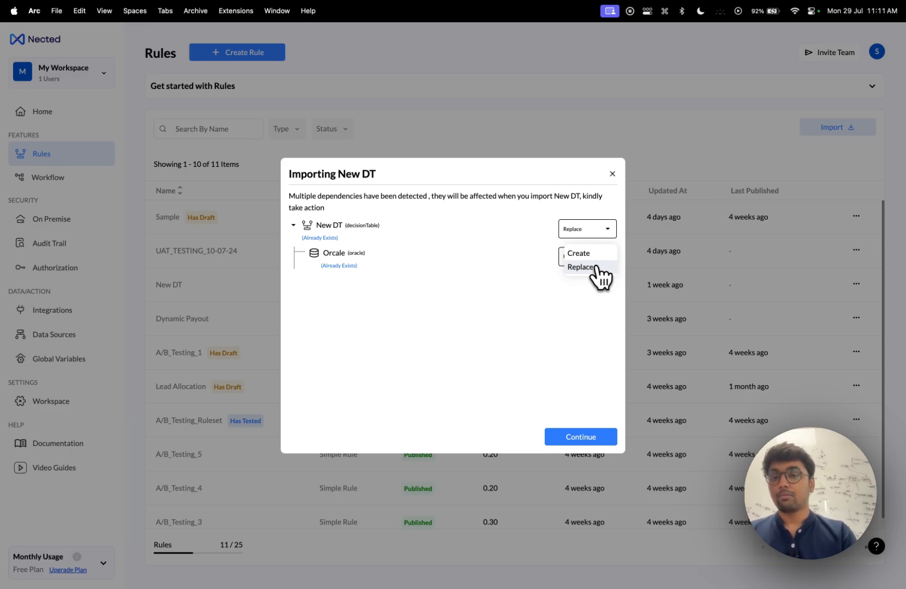
click(596, 268)
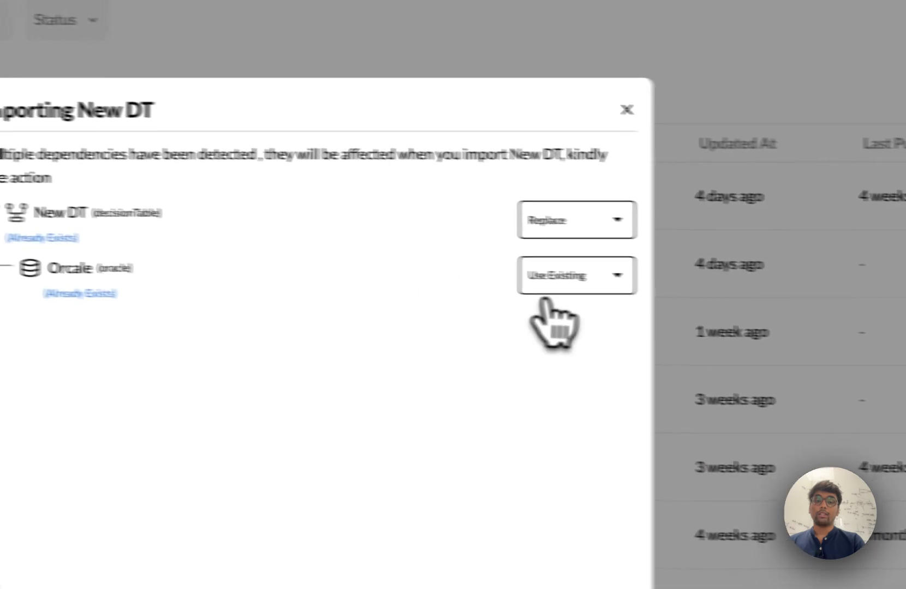
click(714, 284)
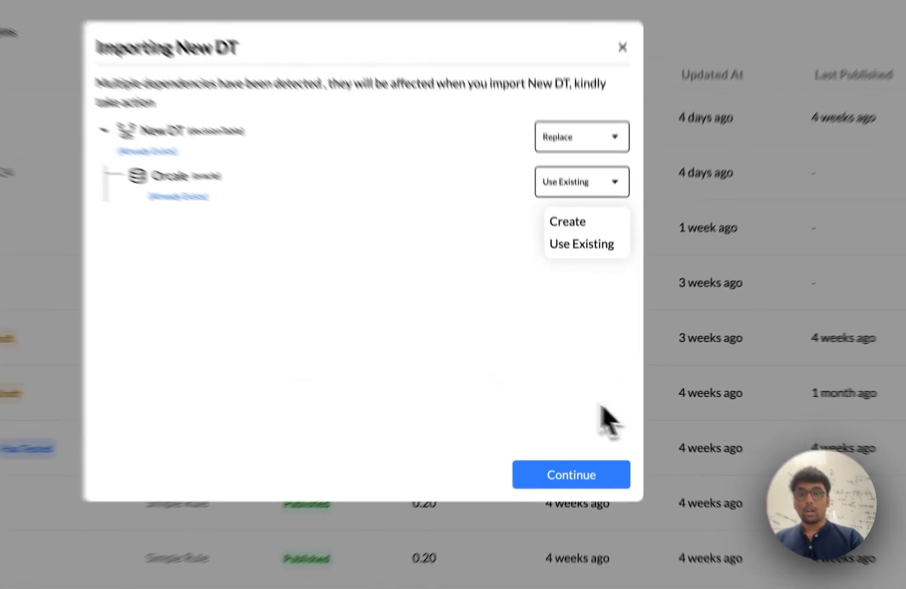
click(565, 381)
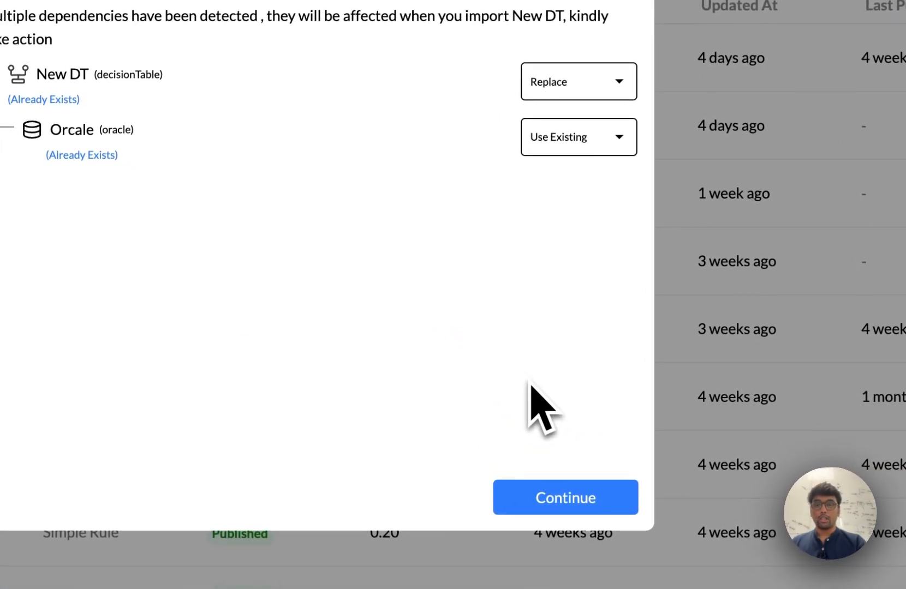
click(592, 500)
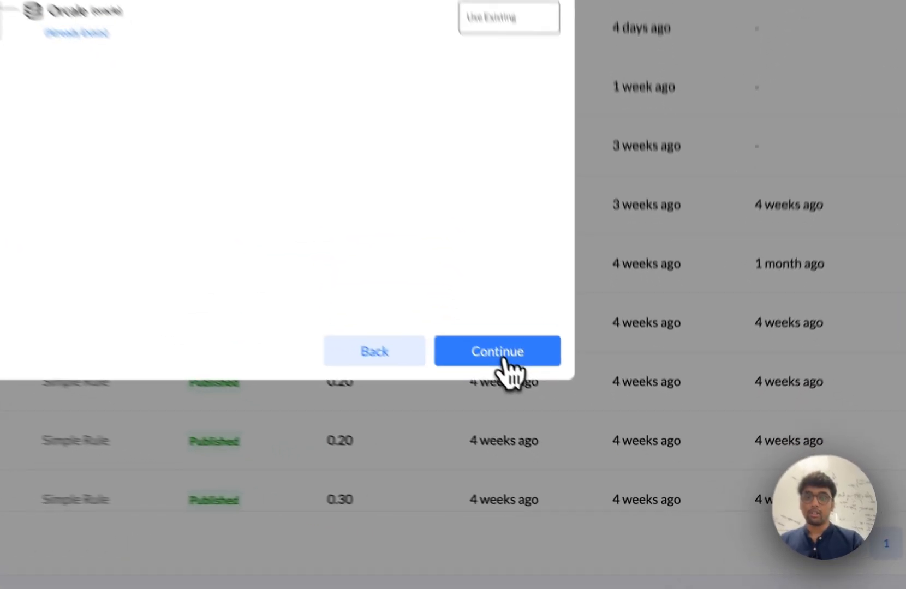
click(585, 444)
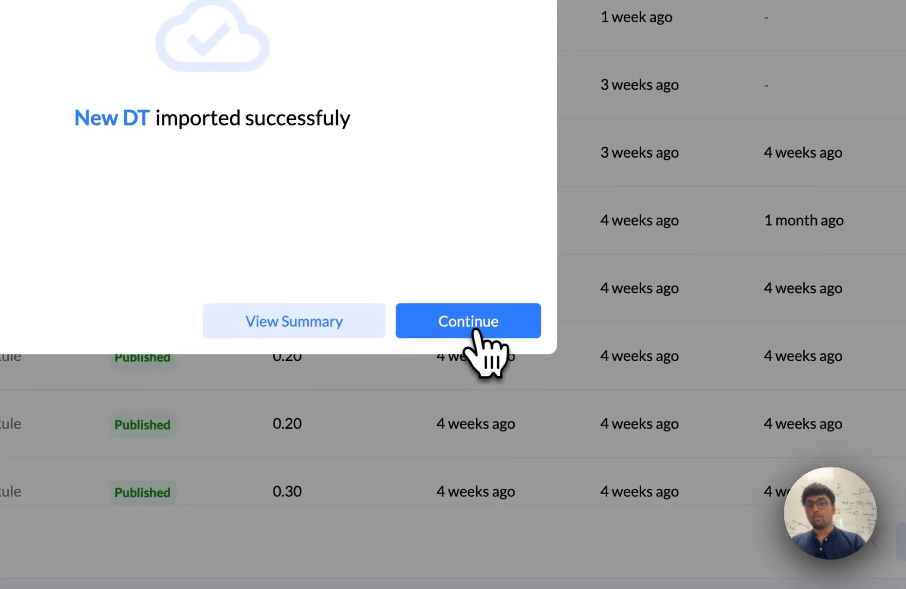
Step: Finish the import through to the New DT rule's editor and return to the rules list
click(477, 329)
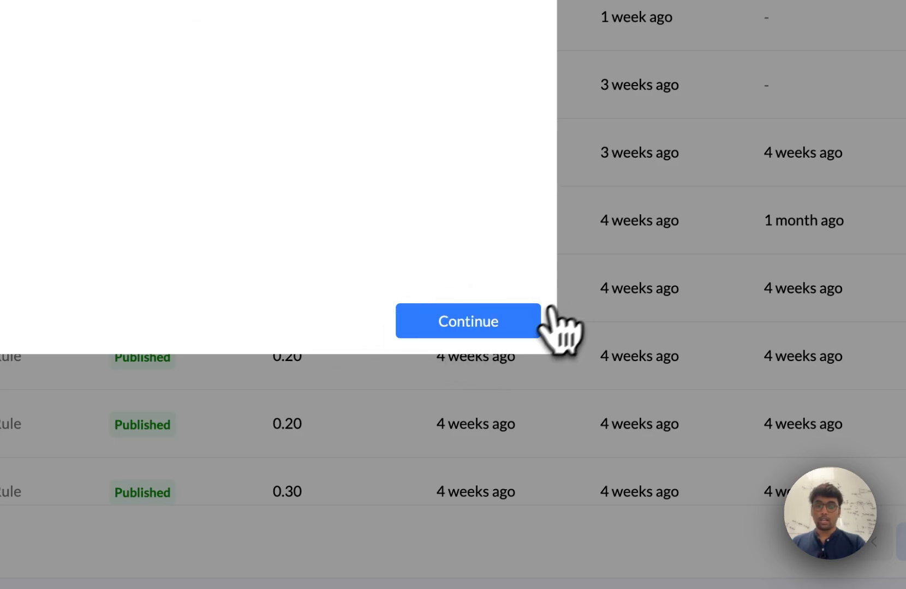
click(530, 326)
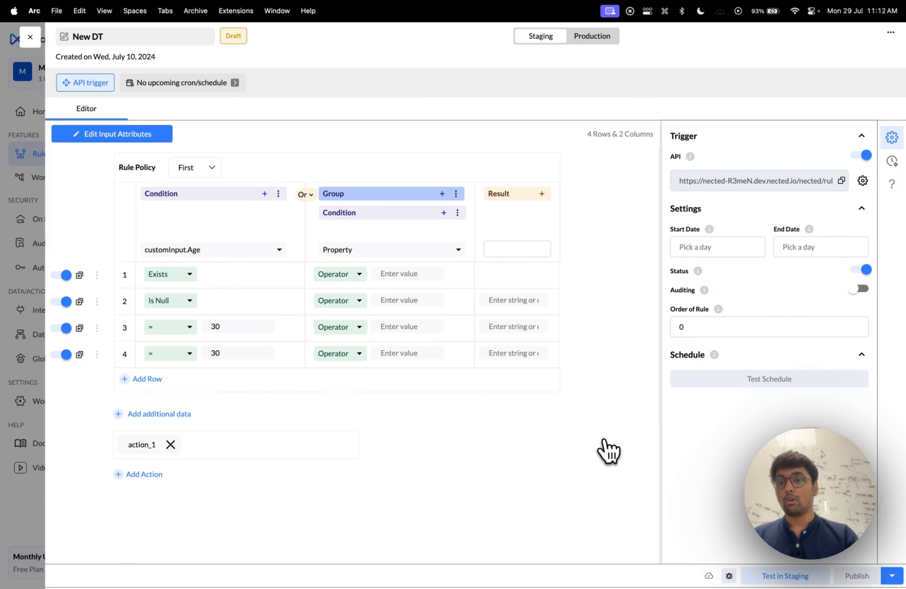
click(30, 37)
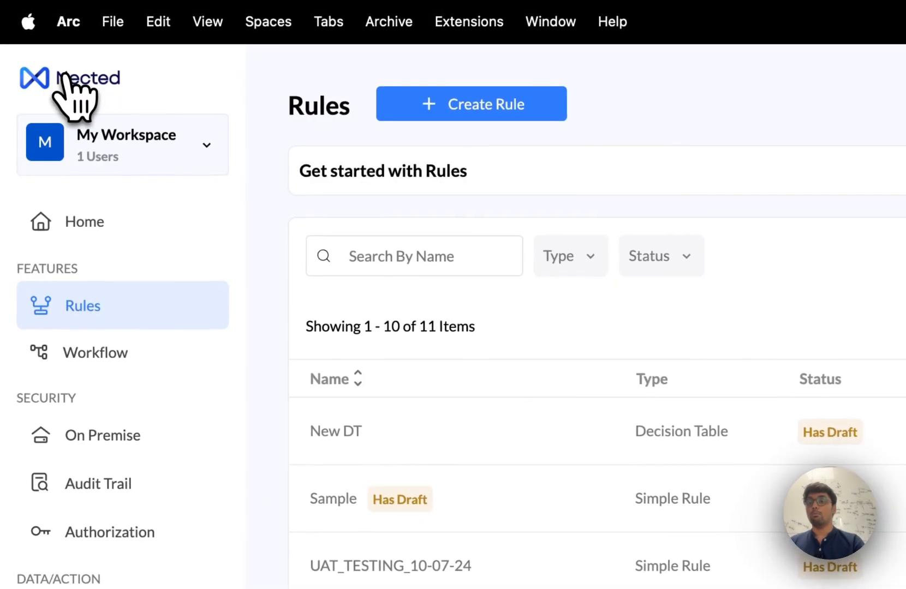
Step: Go to the workflow list and upload Zepto Coupon Workflow Export Jul 19 2024.json from the import/export folder for workflow import
click(103, 354)
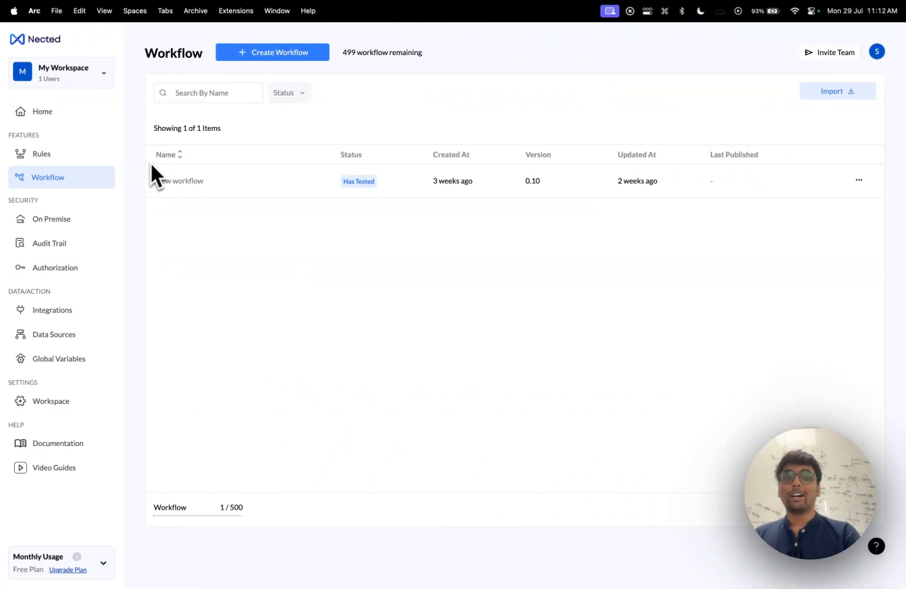
click(846, 97)
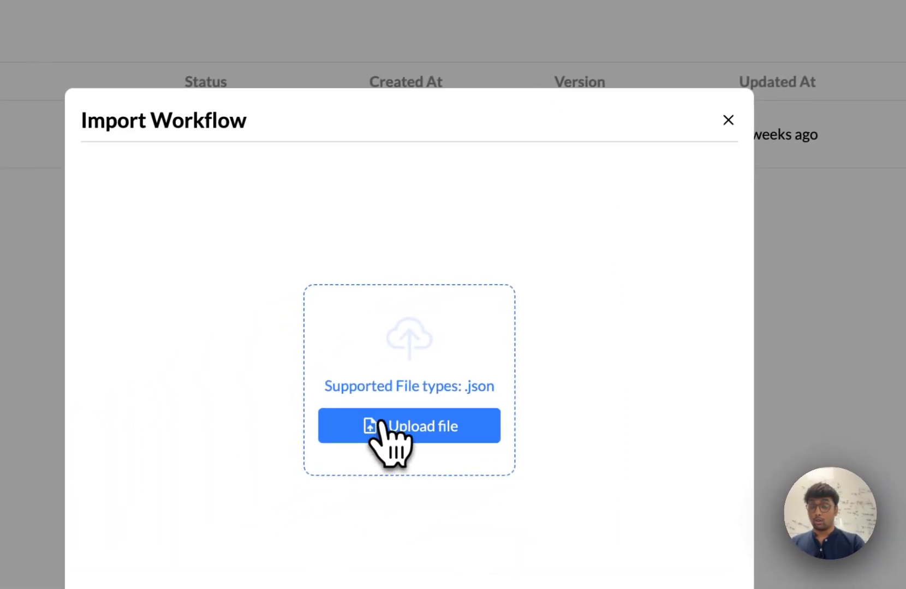
click(362, 436)
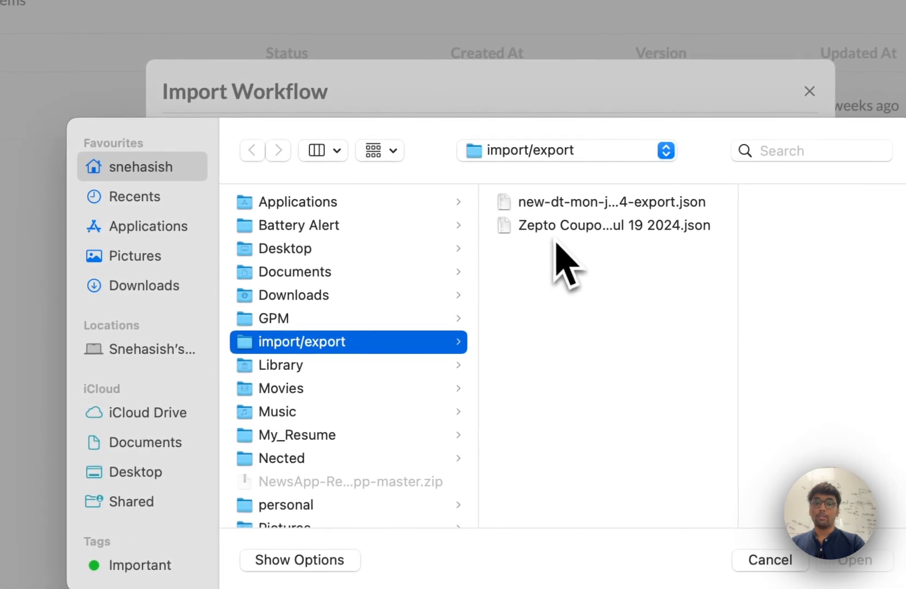
click(552, 232)
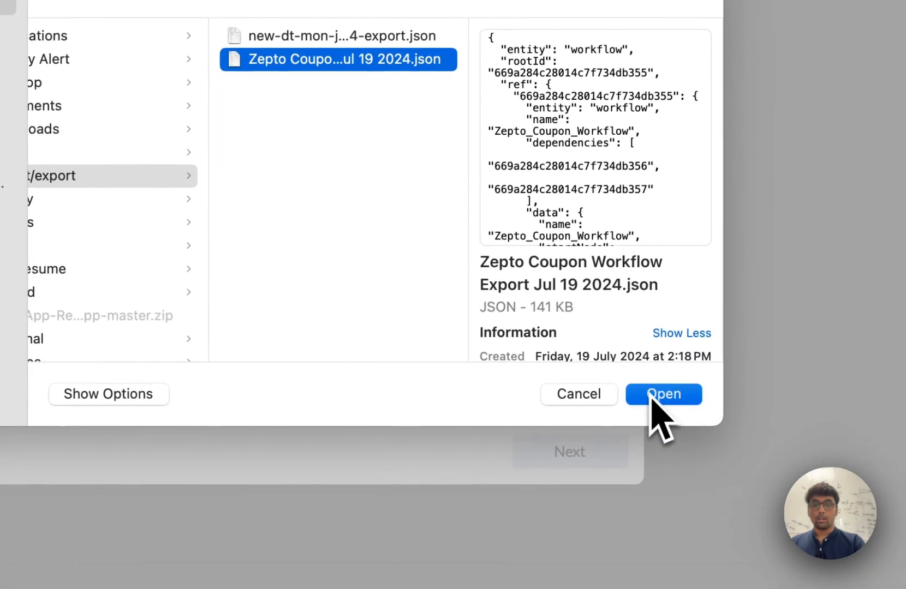
click(655, 396)
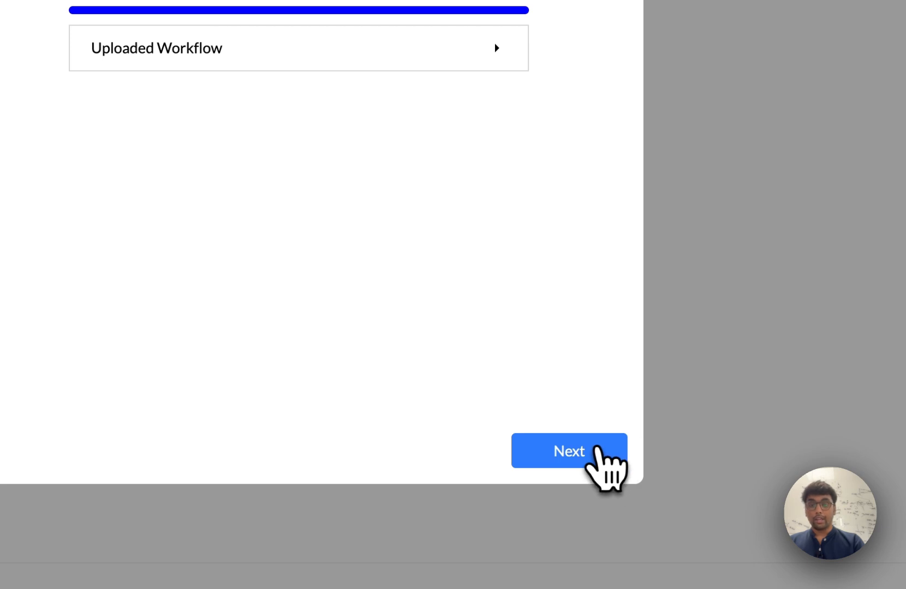
click(598, 450)
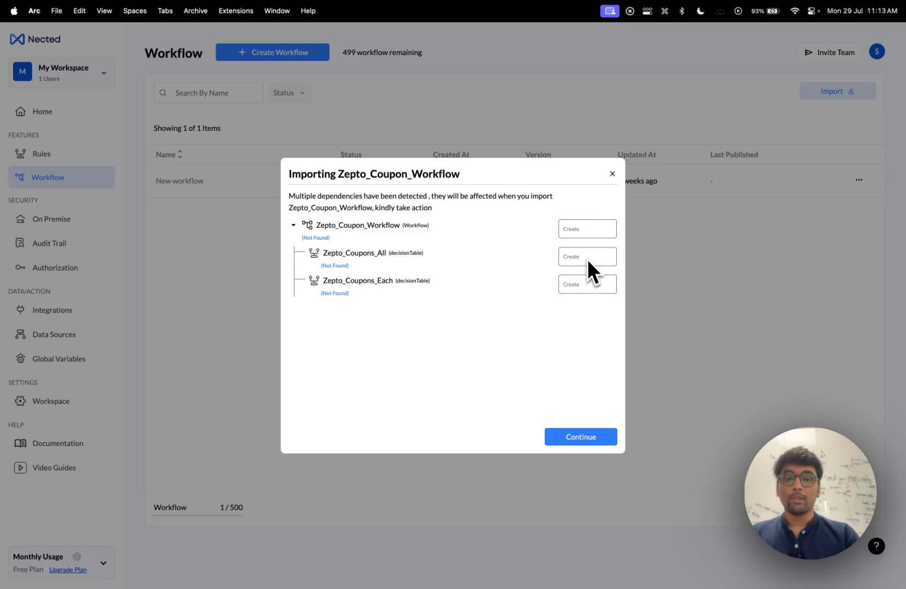
Step: Import Zepto_Coupon_Workflow with Create for the workflow and the Zepto_Coupons_All and Zepto_Coupons_Each decision tables, and open it in the editor
click(599, 436)
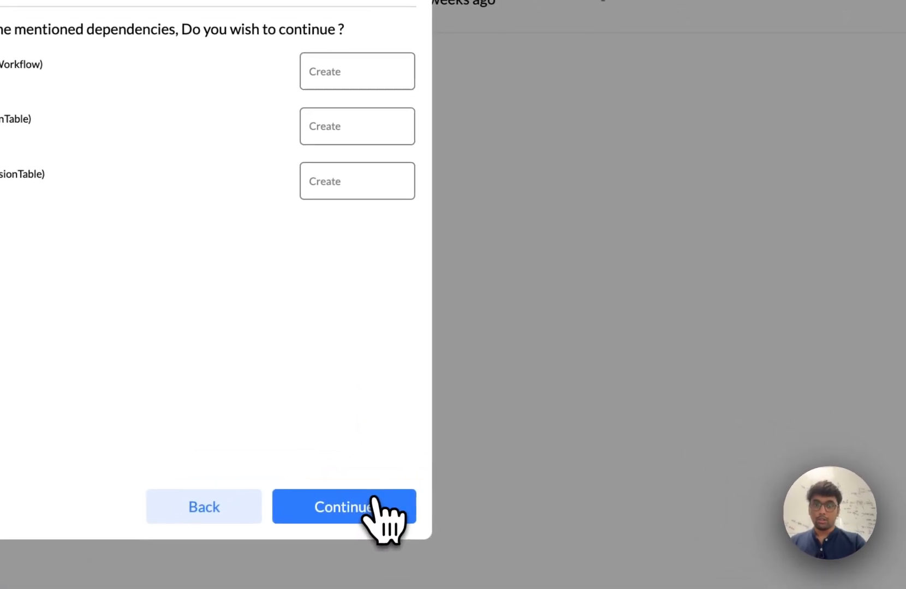
click(374, 501)
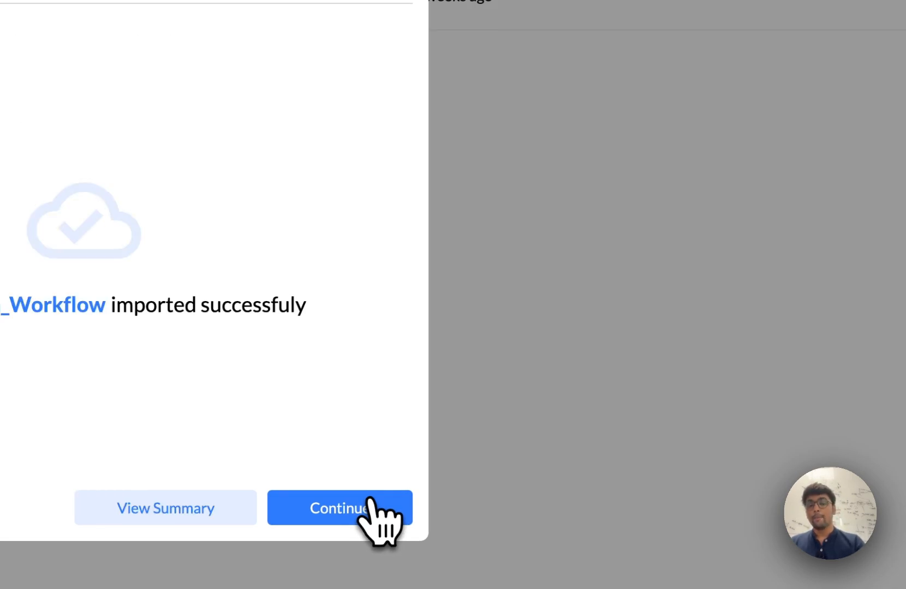
click(370, 501)
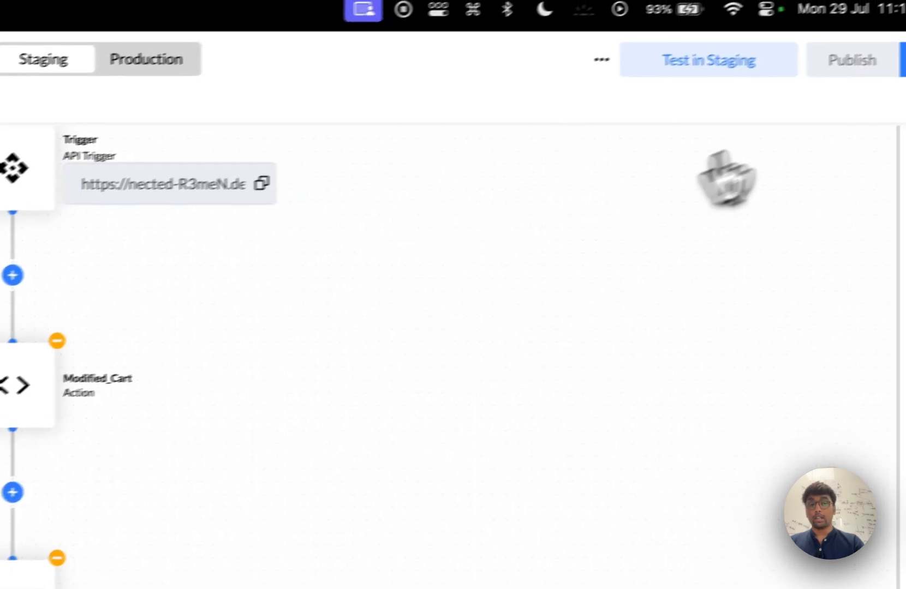
Step: Test the imported Zepto_Coupon_Workflow in staging with the existing cart input and close the test view
click(706, 62)
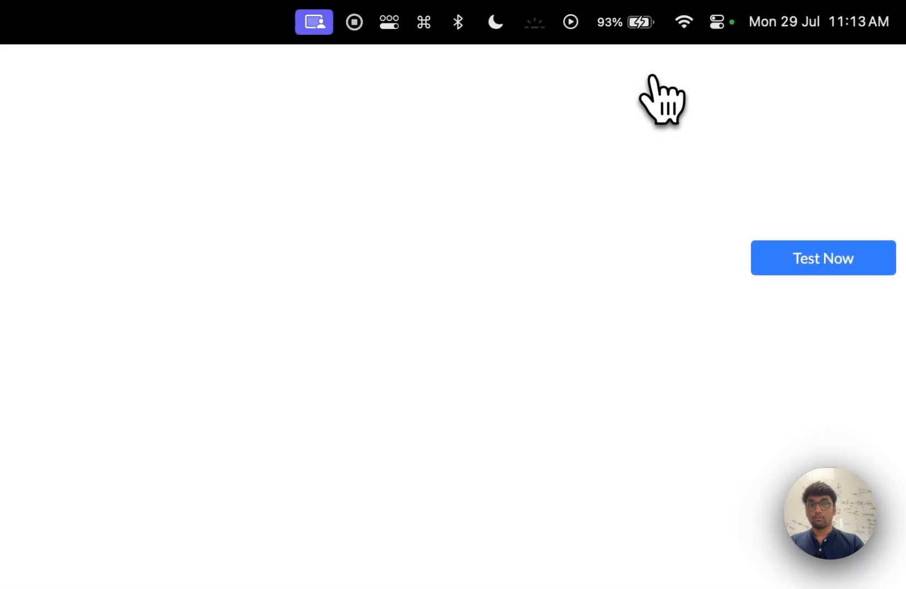
click(781, 270)
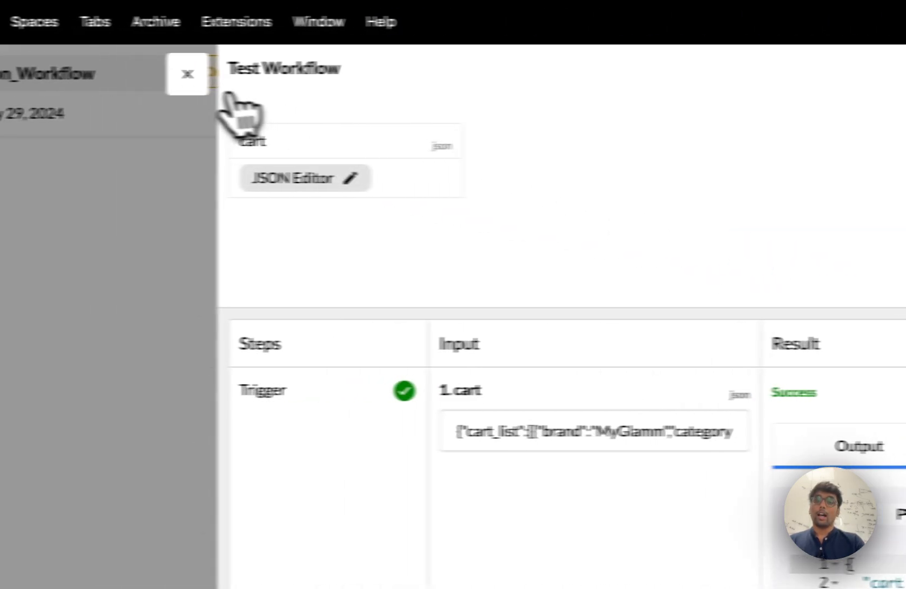
click(189, 75)
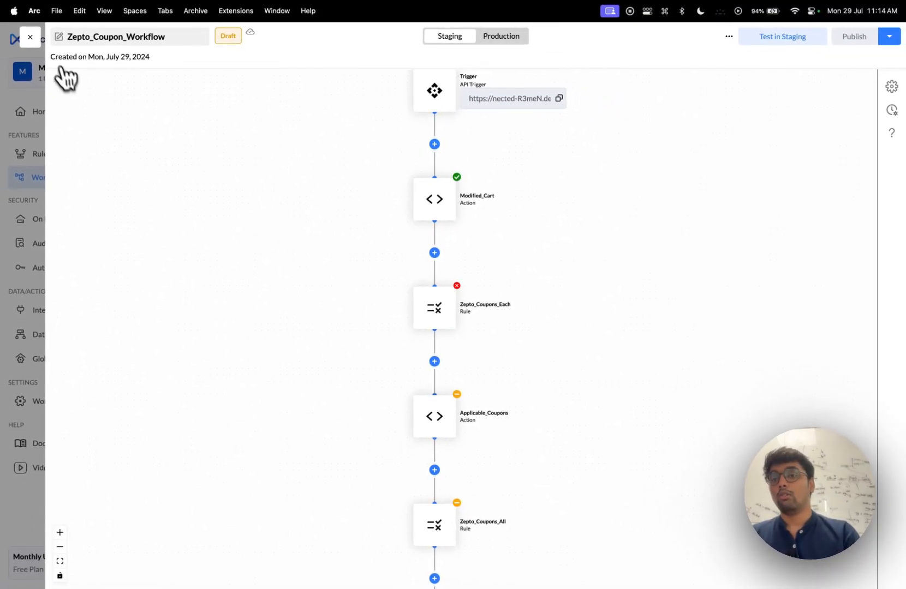
Step: Show the export and import options of Zepto_Coupon_Workflow and close the workflow editor
click(729, 37)
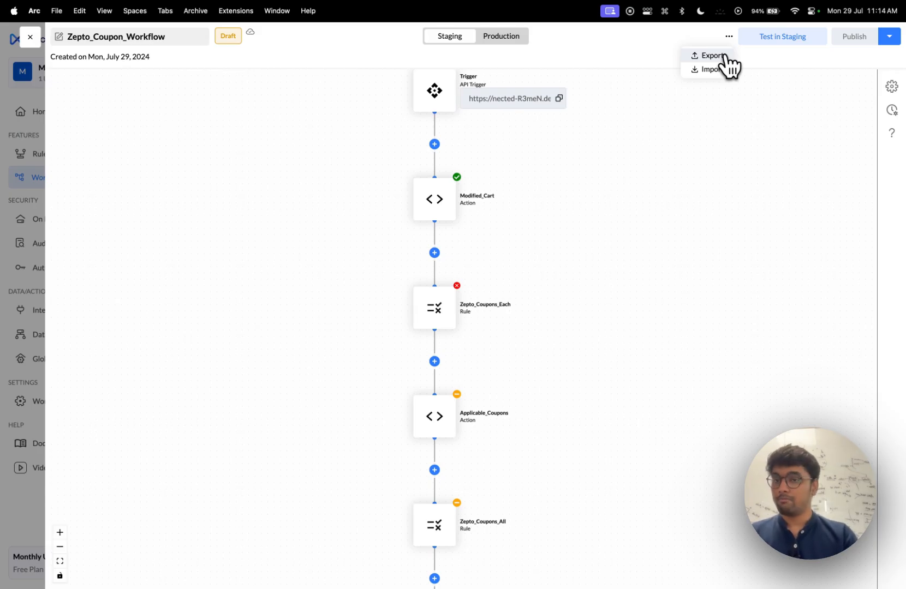
click(31, 37)
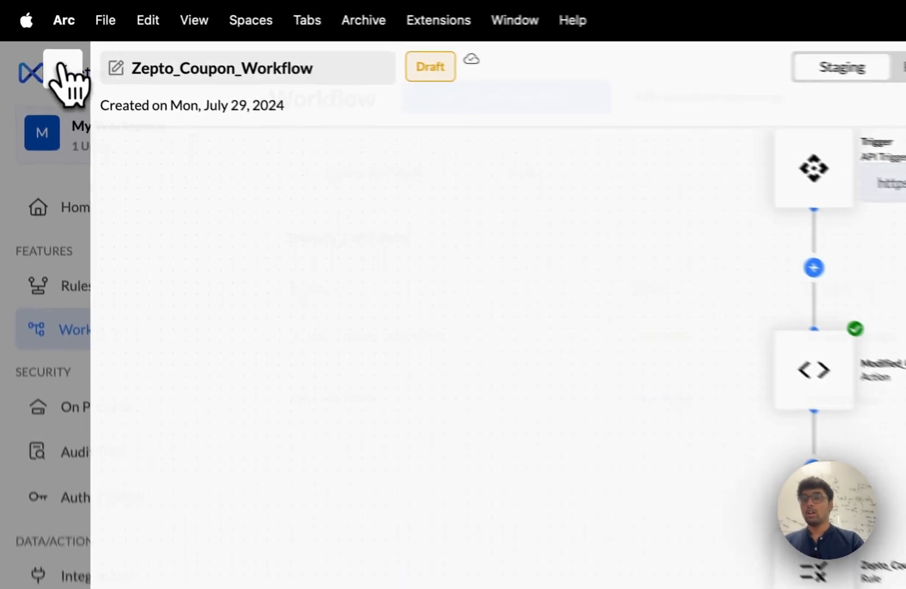